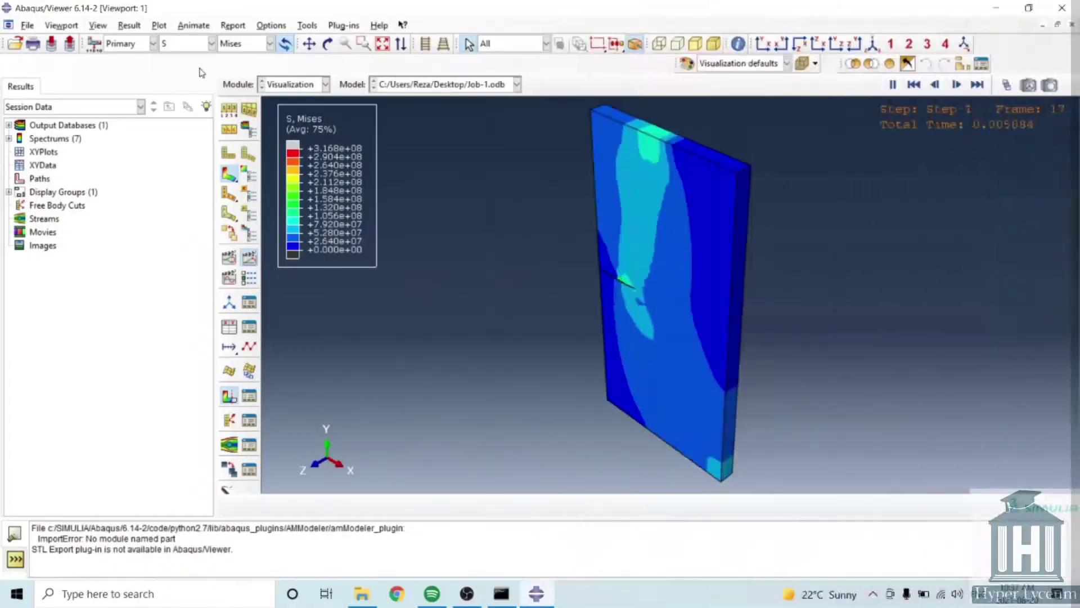
Step: Set the result averaging threshold to 0% and apply it to show per-element colours
{"action": "left_click", "coordinate": [130, 26]}
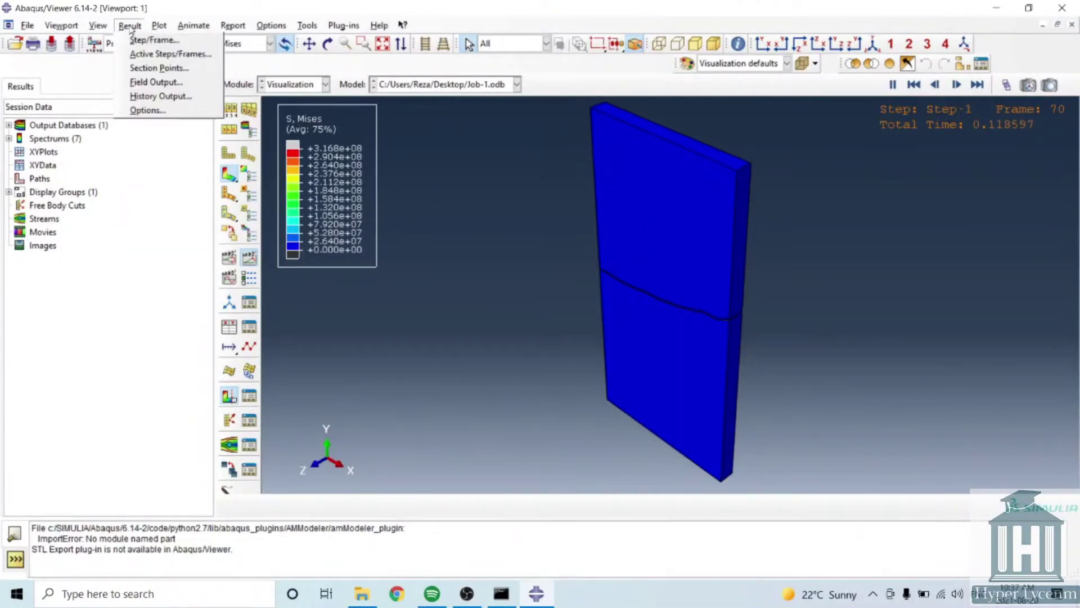
{"action": "left_click", "coordinate": [141, 110]}
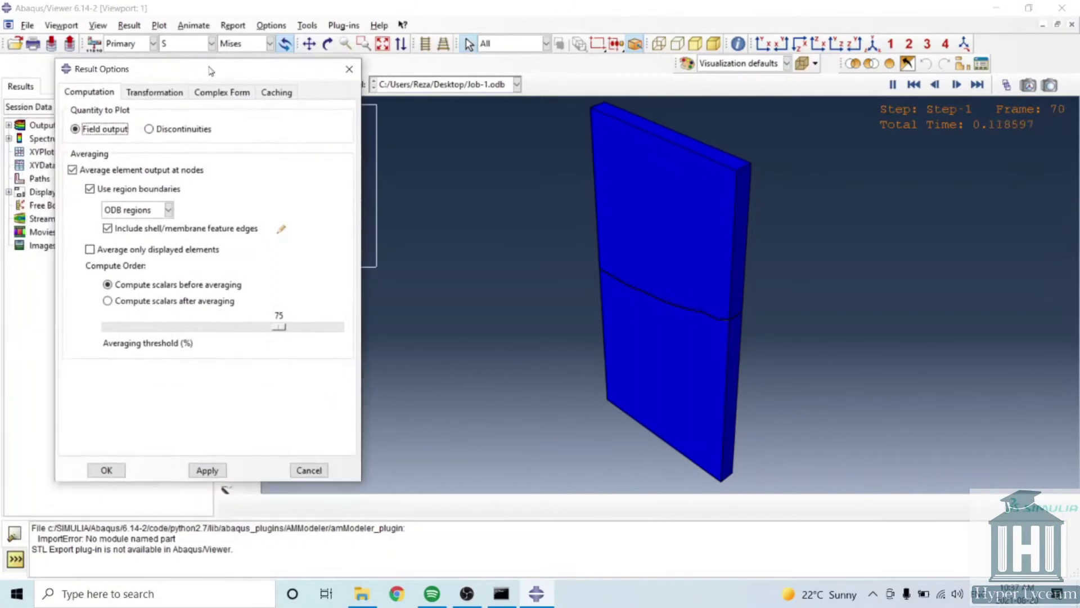
{"action": "left_click_drag", "start_coordinate": [280, 326], "coordinate": [110, 327]}
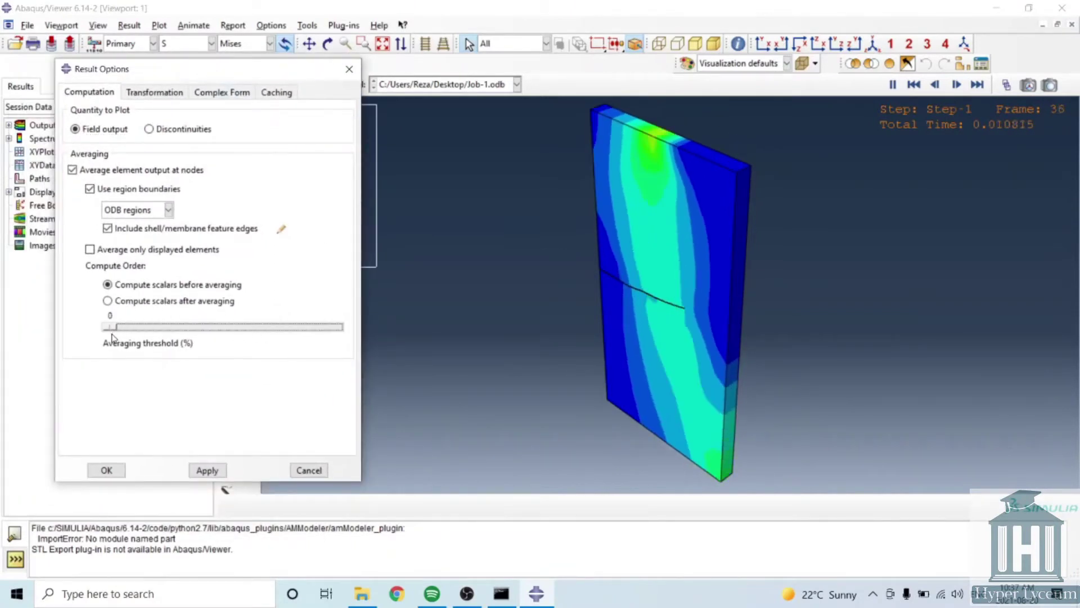
{"action": "left_click", "coordinate": [207, 471]}
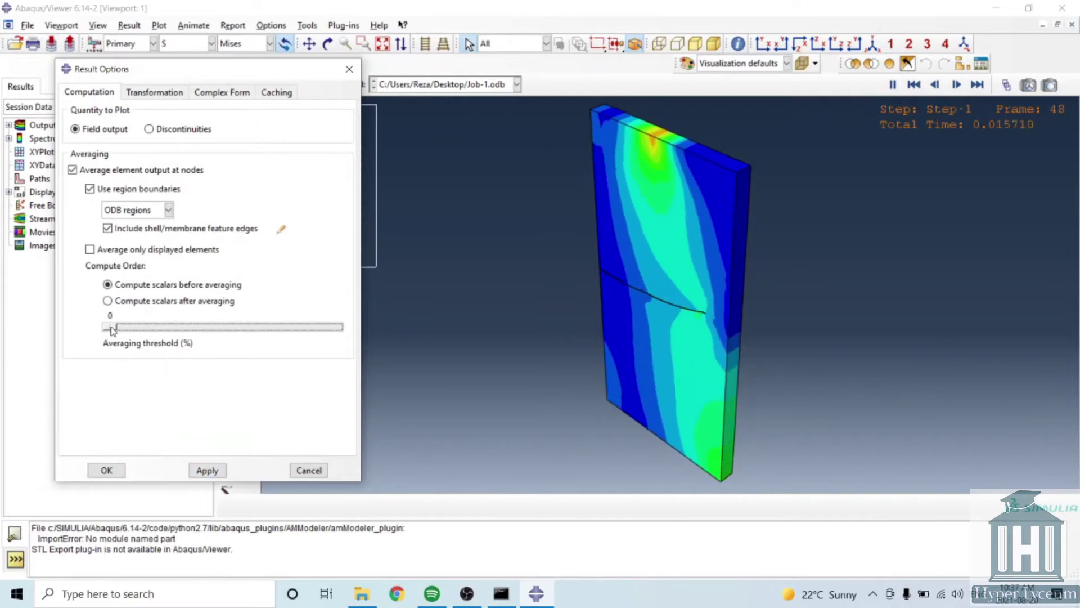
{"action": "left_click", "coordinate": [216, 468]}
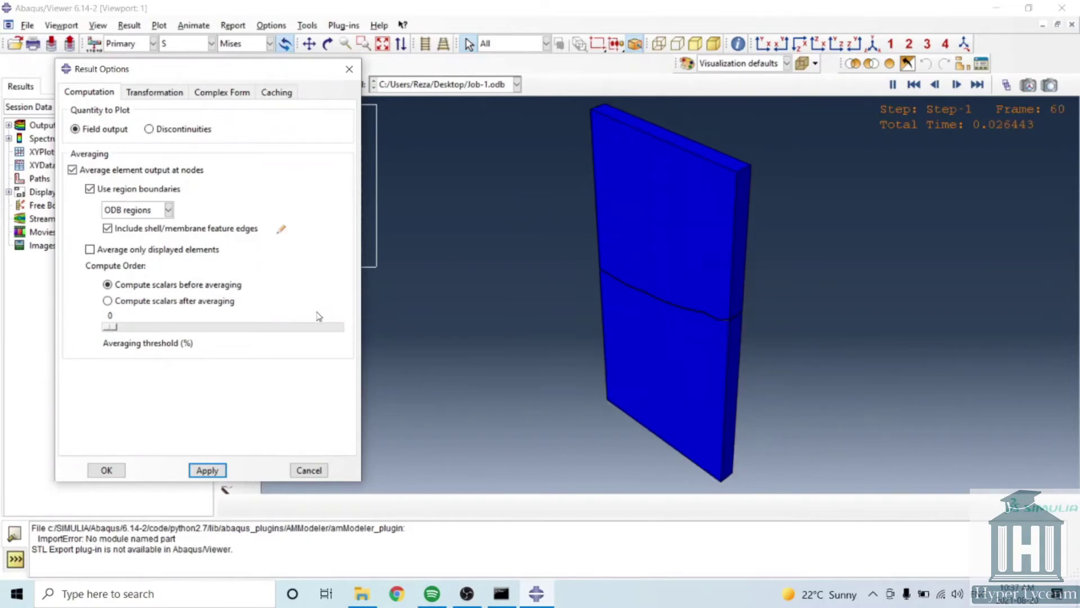
Step: Raise the averaging threshold to 100% and apply it
{"action": "left_click", "coordinate": [130, 328]}
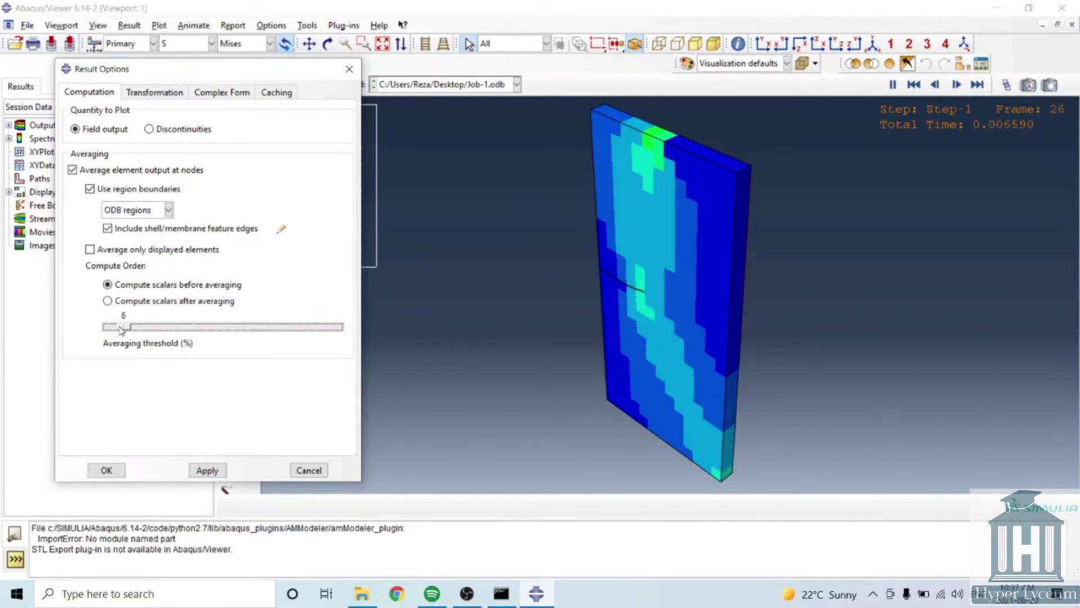
{"action": "left_click_drag", "start_coordinate": [130, 328], "coordinate": [336, 326]}
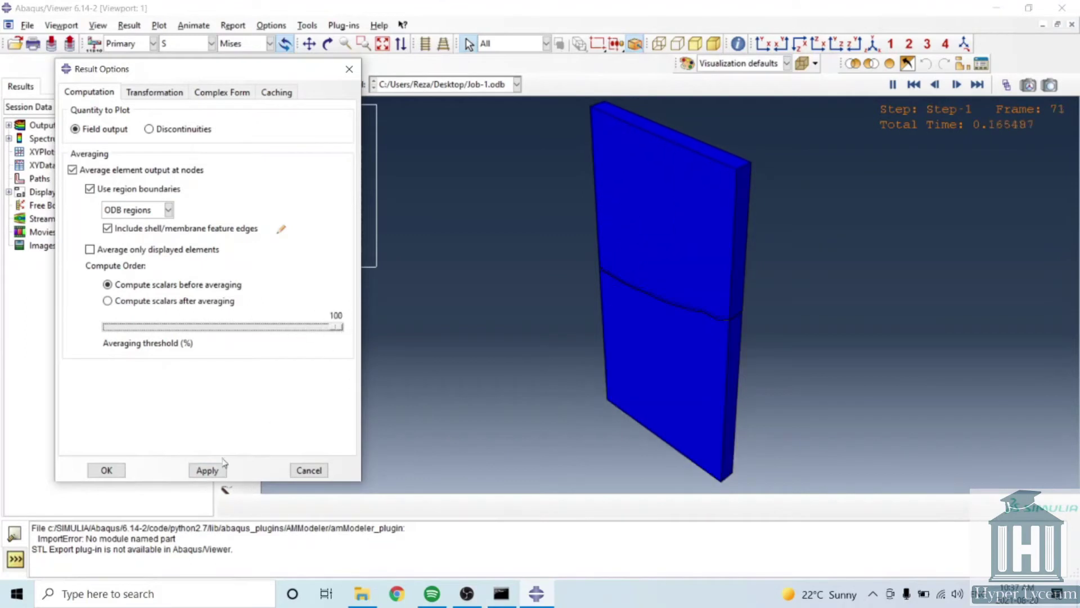
{"action": "left_click", "coordinate": [207, 471]}
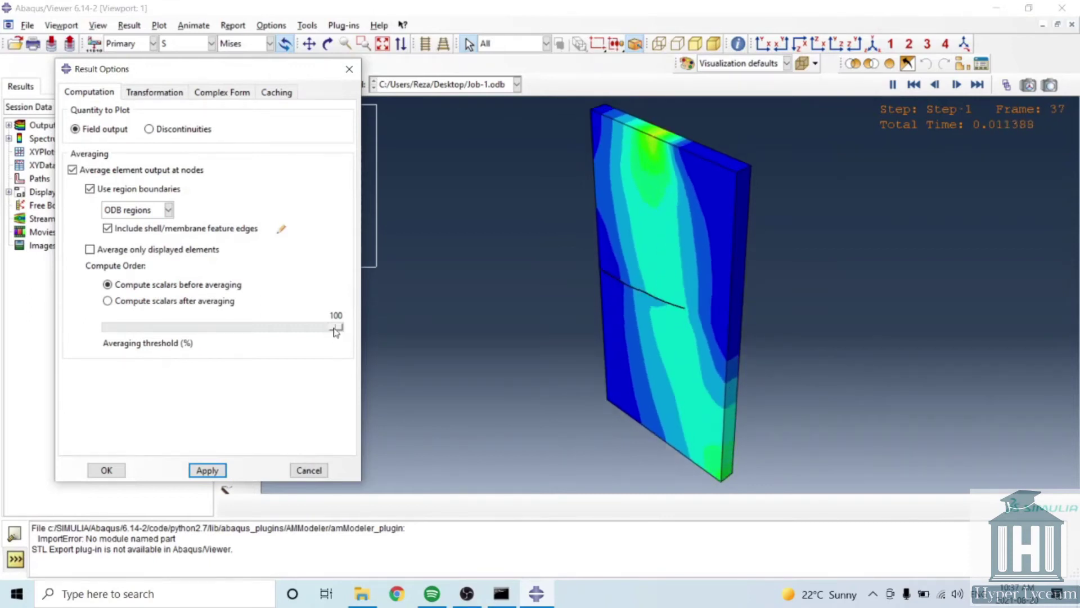
Step: Turn on the contour legend in the Viewport Annotation Options
{"action": "left_click", "coordinate": [347, 72]}
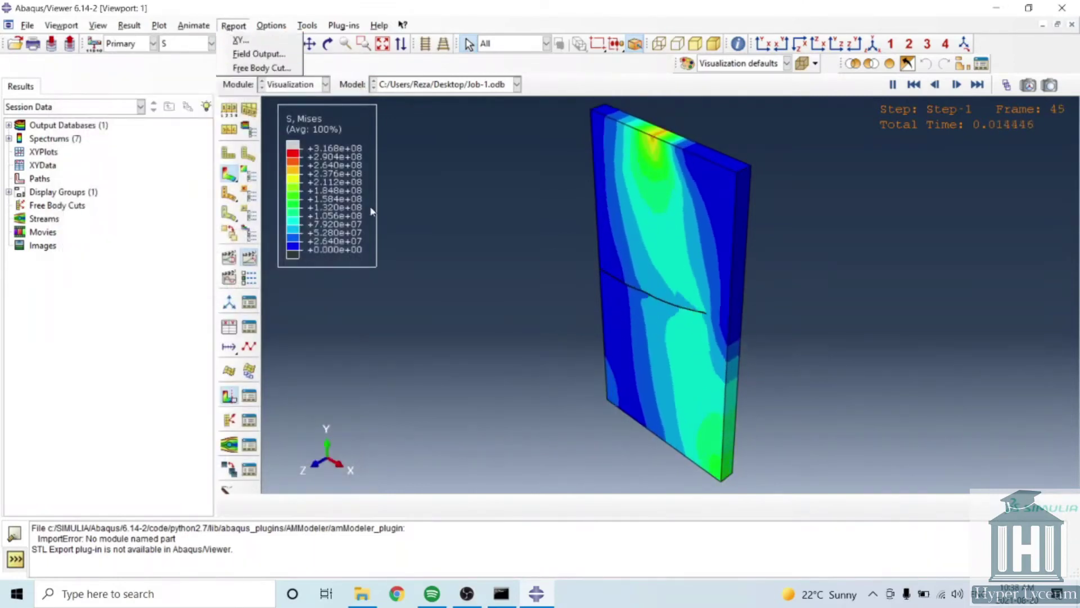
{"action": "left_click", "coordinate": [61, 25]}
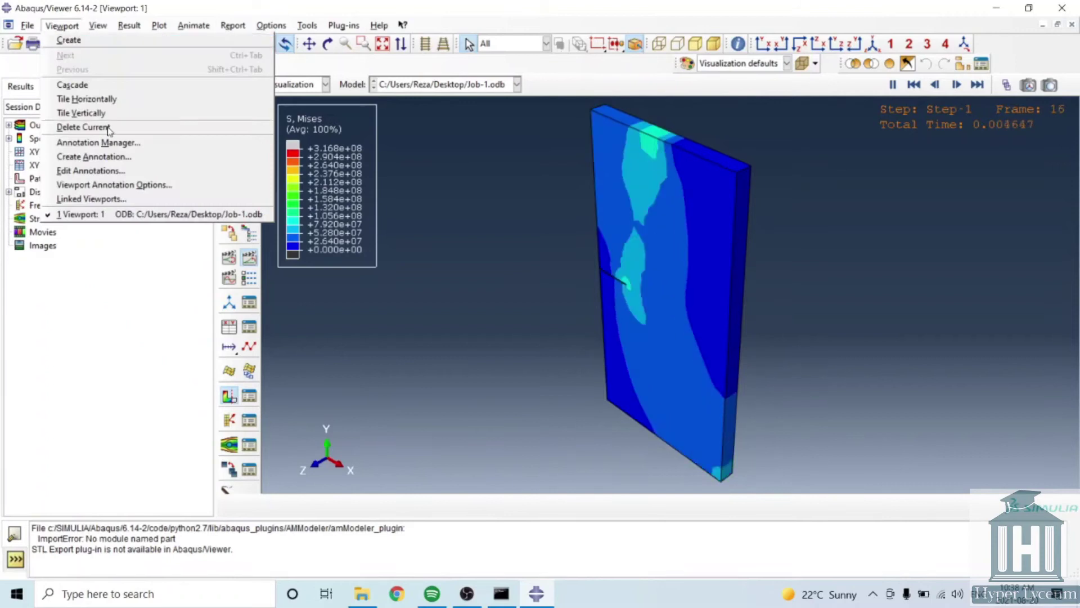
{"action": "left_click", "coordinate": [113, 180]}
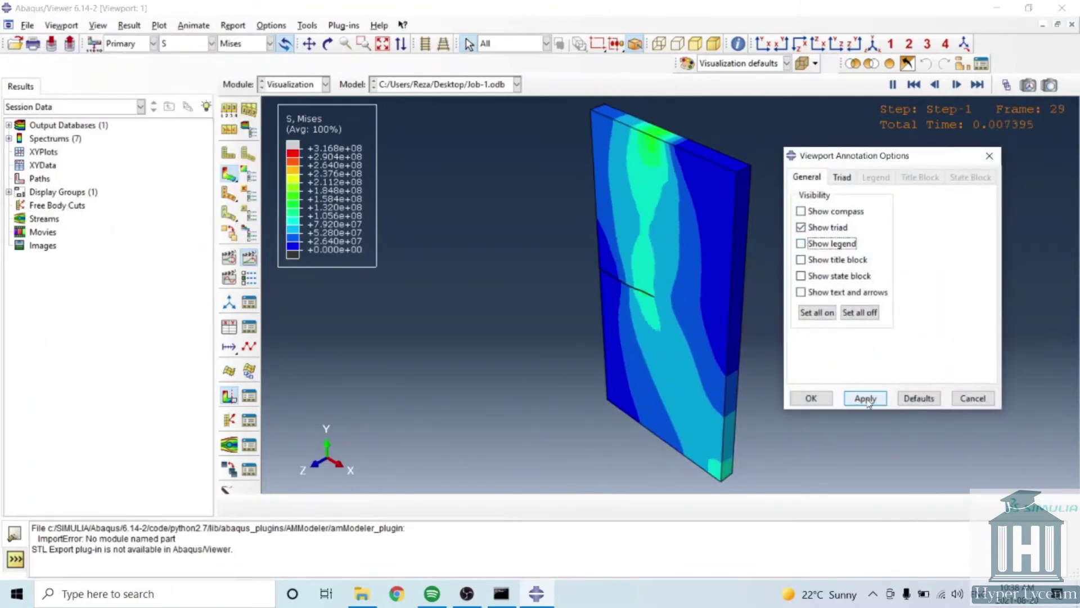
{"action": "key", "text": "space"}
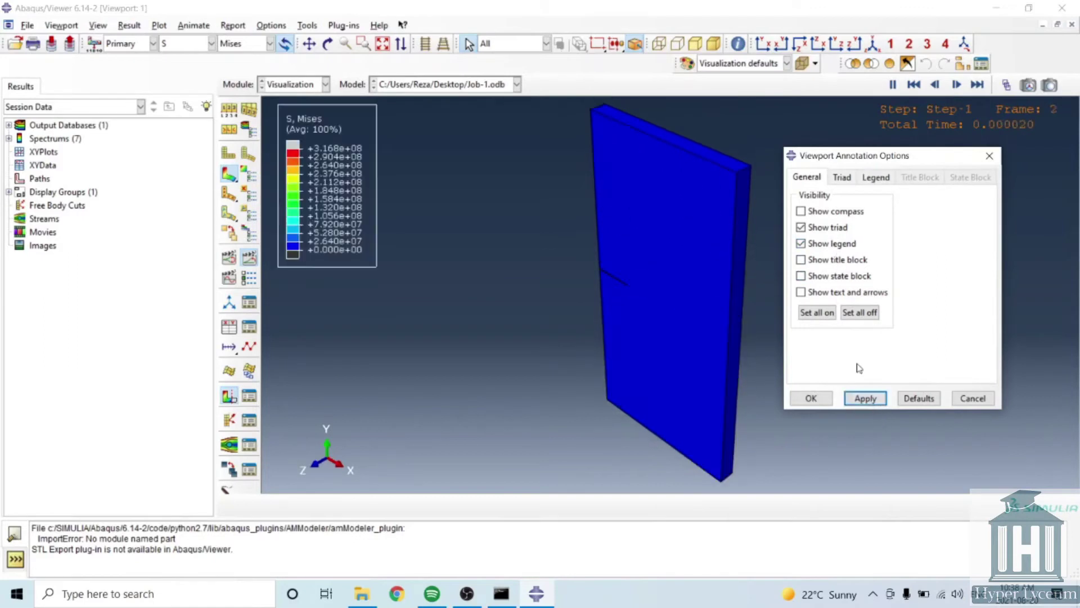
Step: Set the axis triad's horizontal position to 10% of the viewport X
{"action": "left_click", "coordinate": [875, 177]}
{"action": "left_click", "coordinate": [841, 177]}
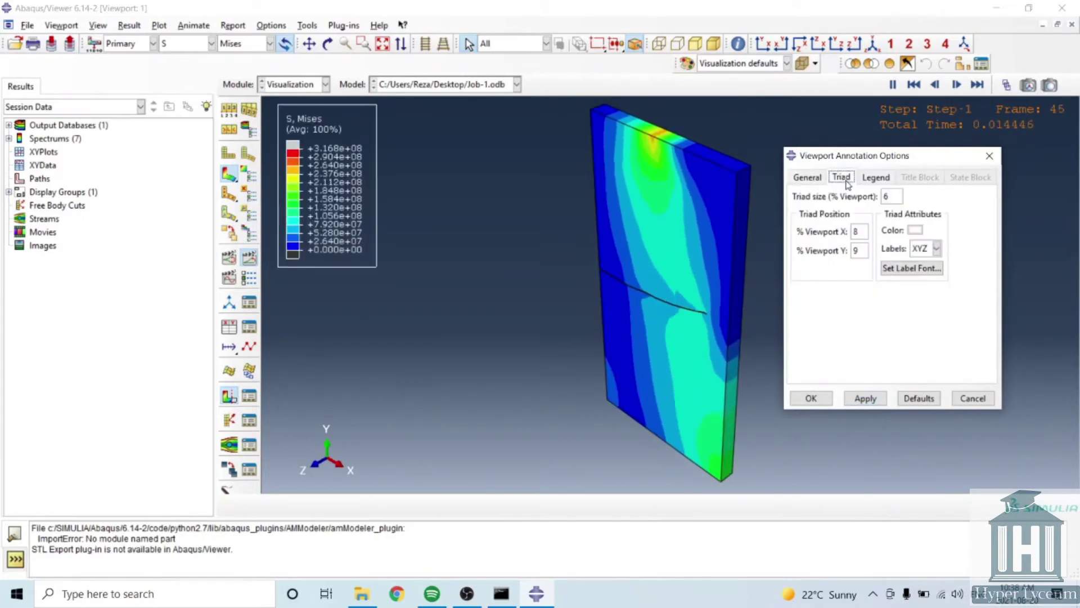
{"action": "left_click", "coordinate": [885, 196]}
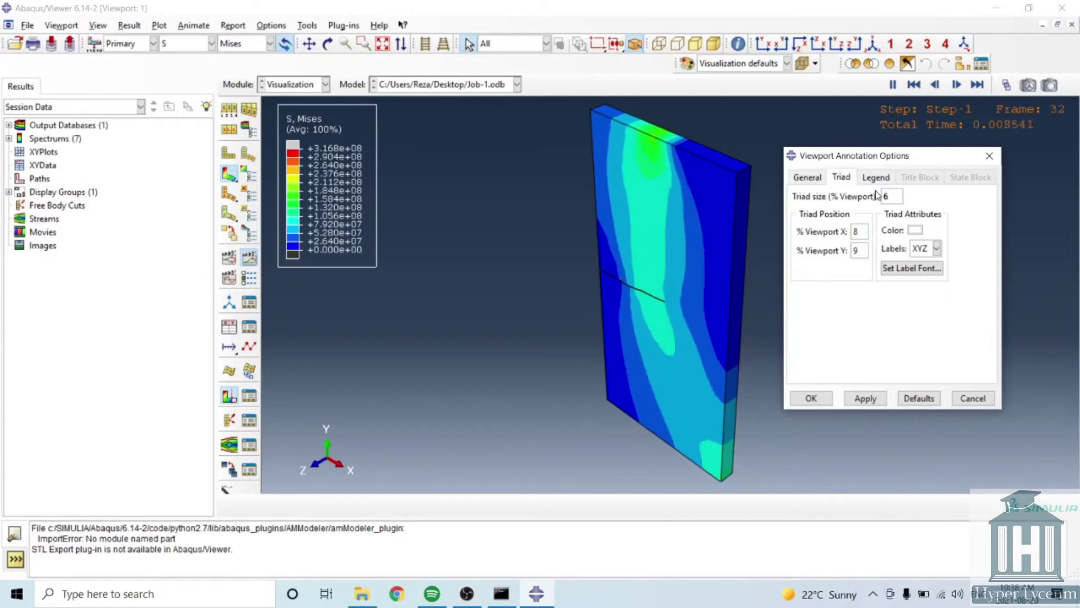
{"action": "double_click", "coordinate": [861, 226]}
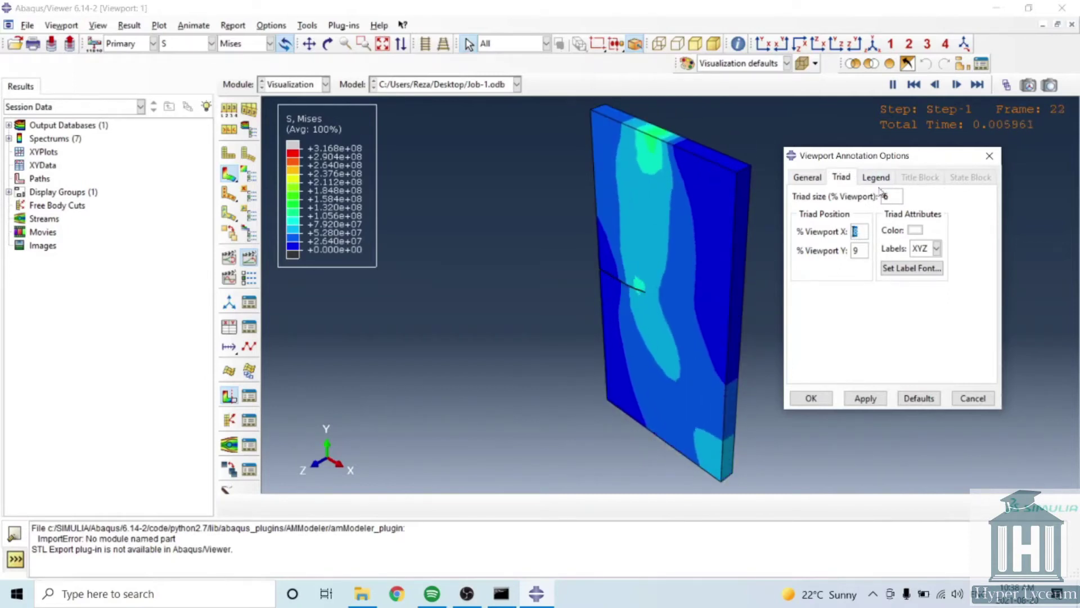
{"action": "type", "text": "10"}
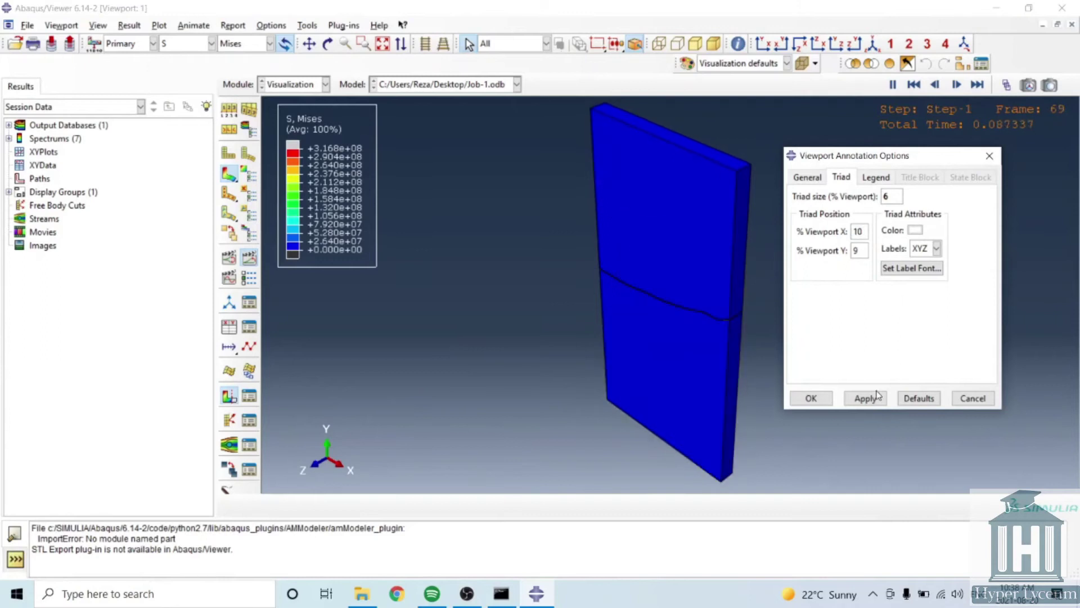
Step: Try hiding the legend title and showing min/max values, and apply
{"action": "left_click", "coordinate": [876, 178]}
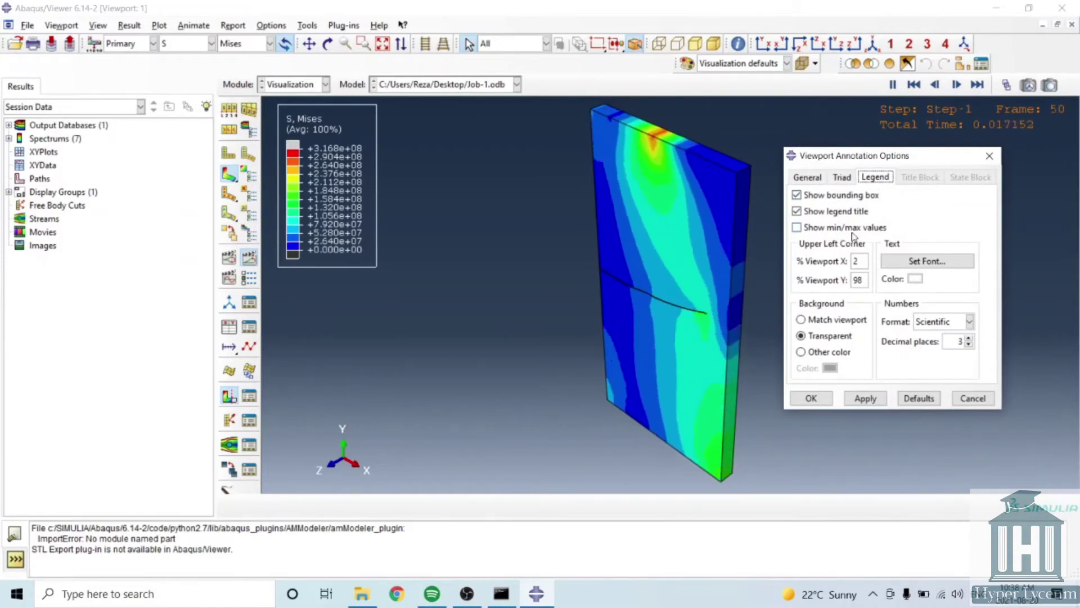
{"action": "left_click", "coordinate": [821, 211]}
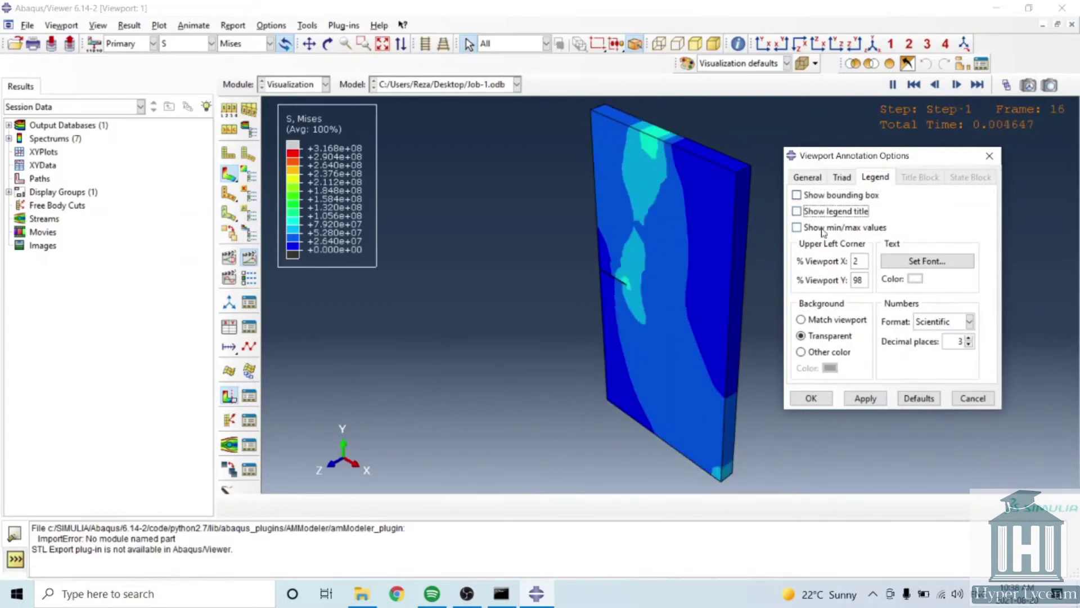
{"action": "left_click", "coordinate": [810, 228]}
{"action": "left_click", "coordinate": [866, 399]}
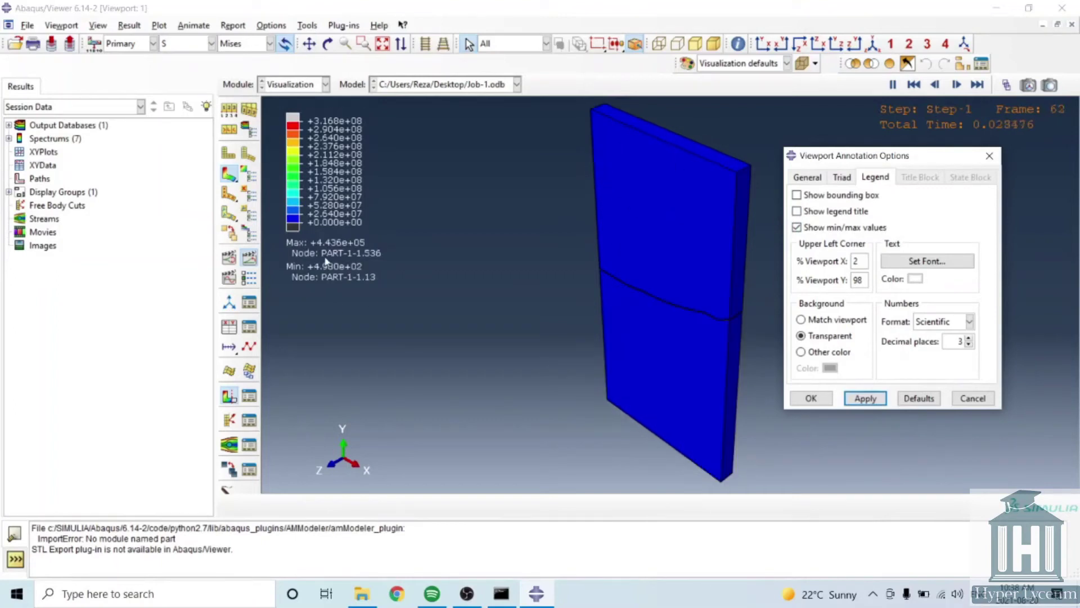
Step: Give the legend a bounding box and title, hide min/max, and place it at 50% viewport X
{"action": "left_click", "coordinate": [871, 197]}
{"action": "left_click", "coordinate": [823, 211]}
{"action": "left_click", "coordinate": [813, 228]}
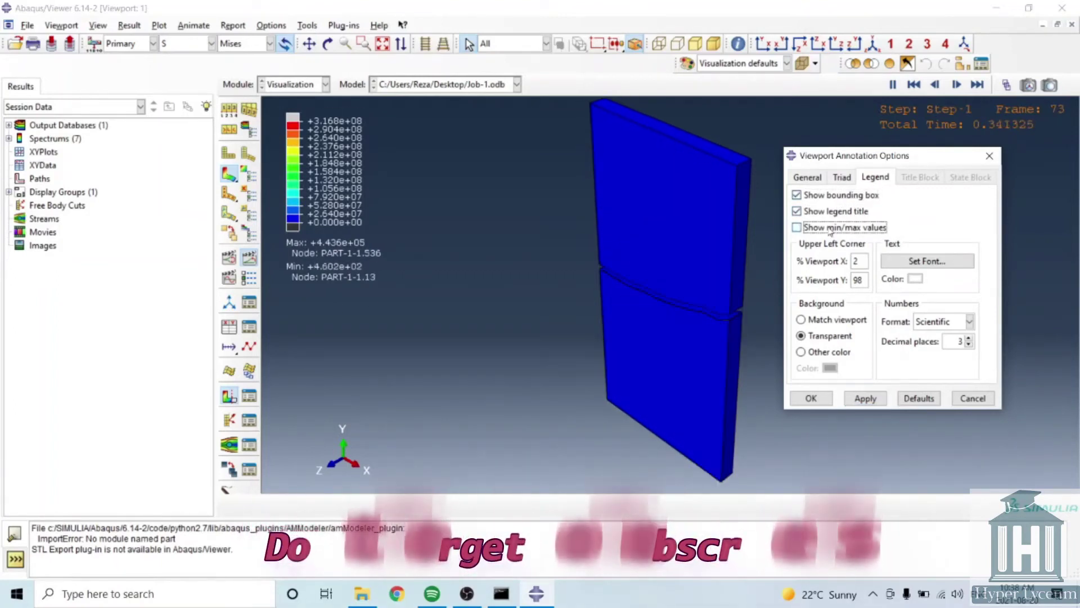
{"action": "double_click", "coordinate": [859, 260]}
{"action": "type", "text": "50"}
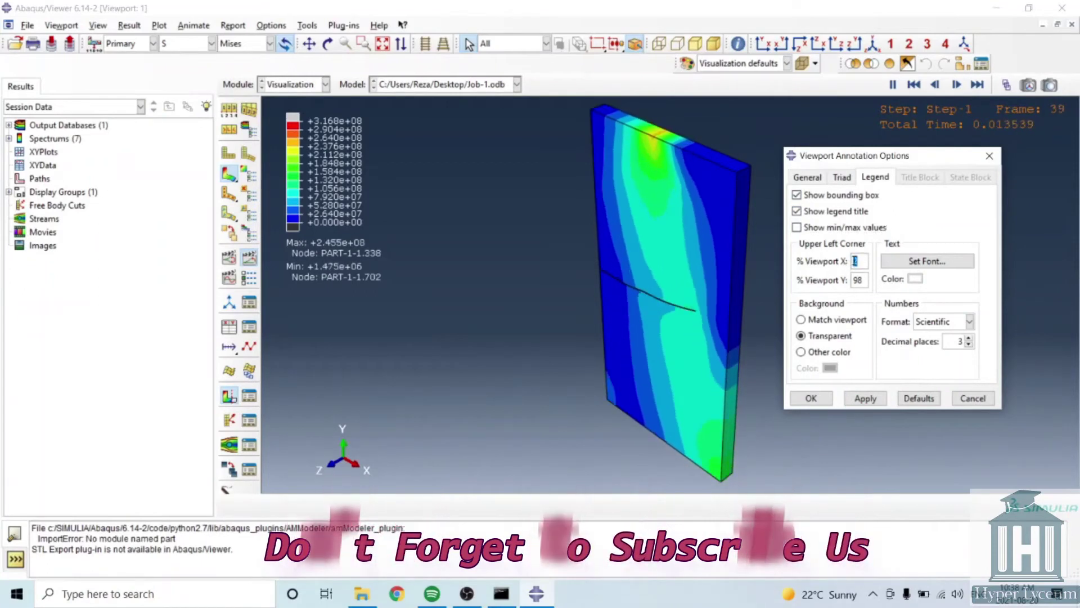
{"action": "left_click", "coordinate": [869, 398]}
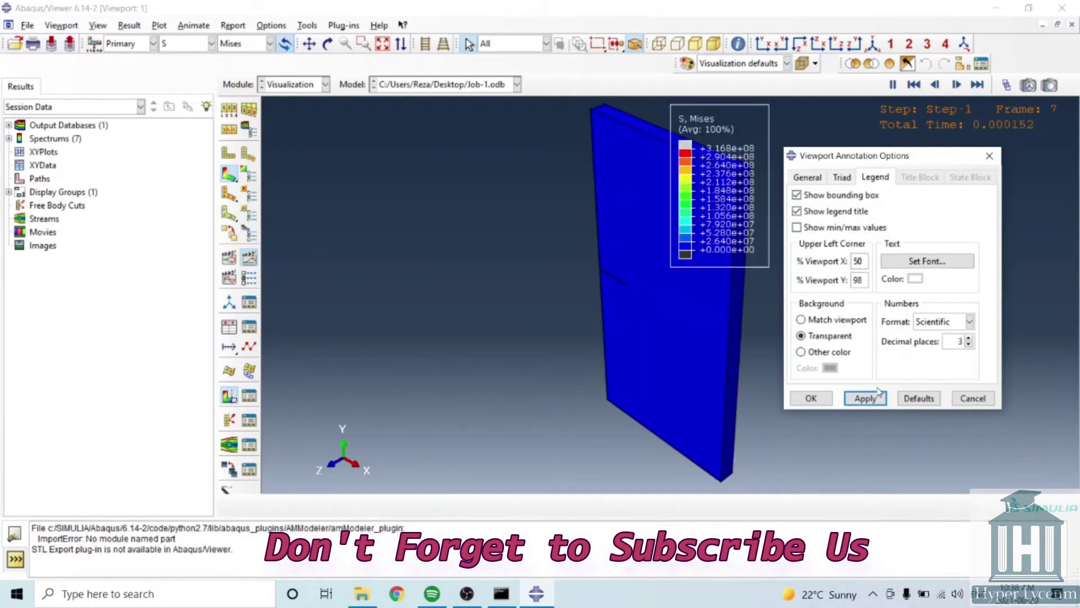
Step: Switch the legend numbers to Fixed format with three decimal places
{"action": "left_click", "coordinate": [970, 321]}
{"action": "left_click", "coordinate": [945, 346]}
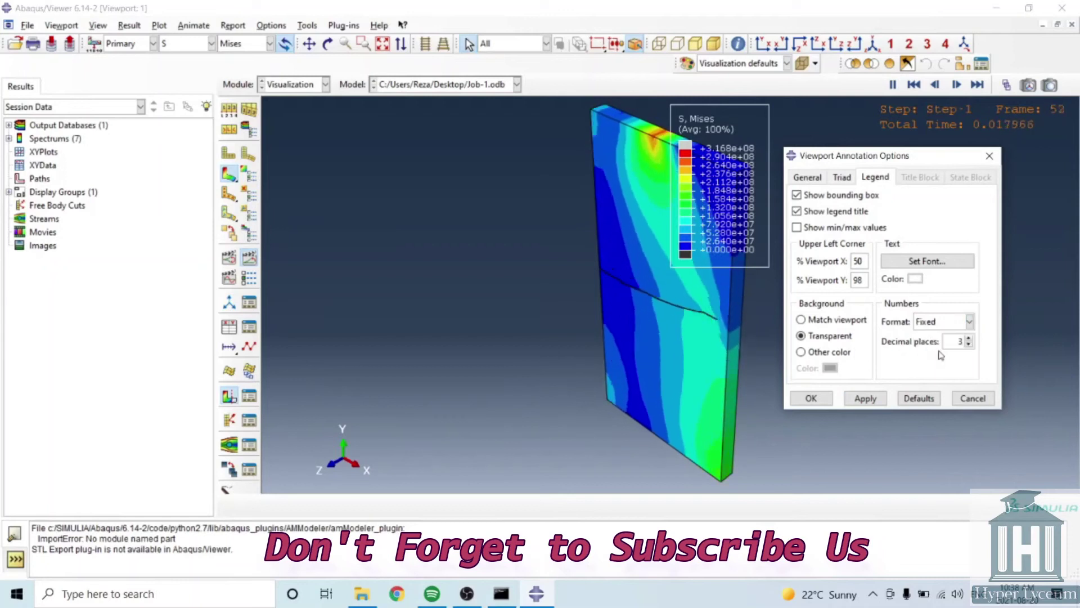
{"action": "left_click", "coordinate": [867, 398]}
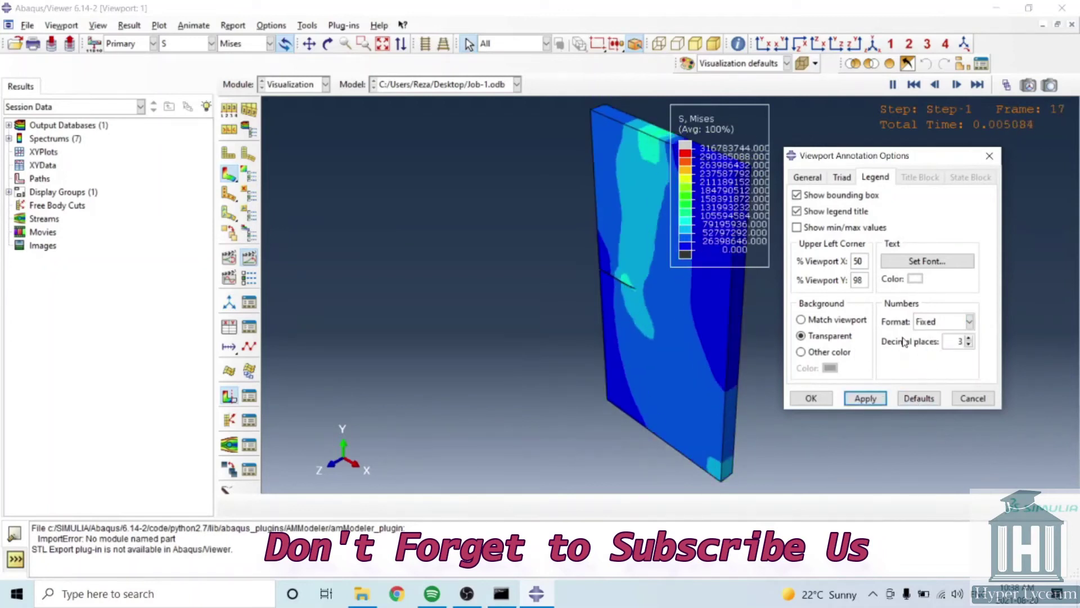
{"action": "left_click", "coordinate": [922, 325]}
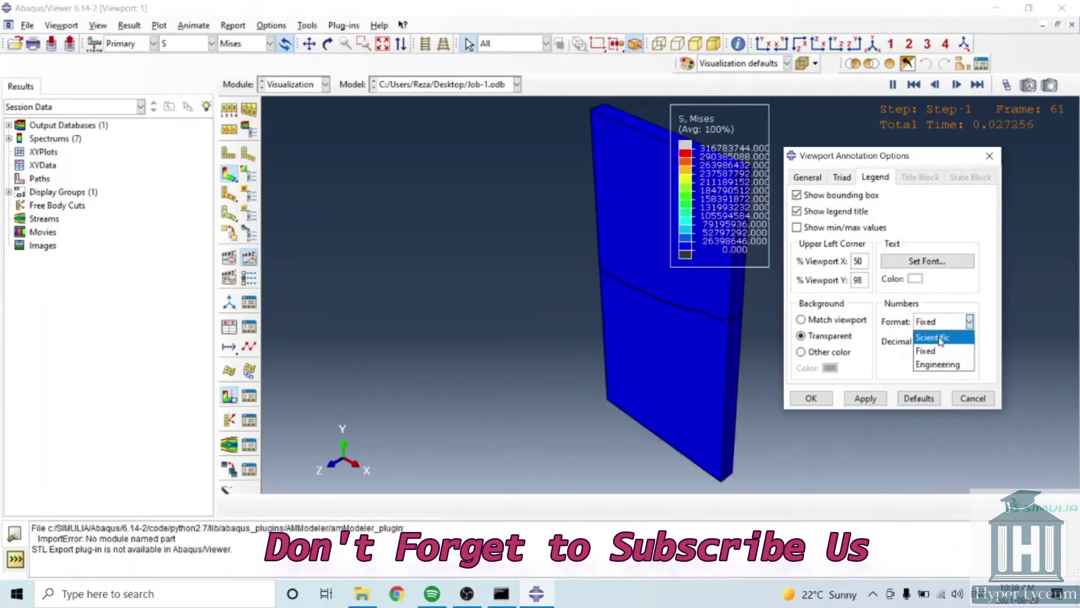
{"action": "left_click", "coordinate": [890, 367]}
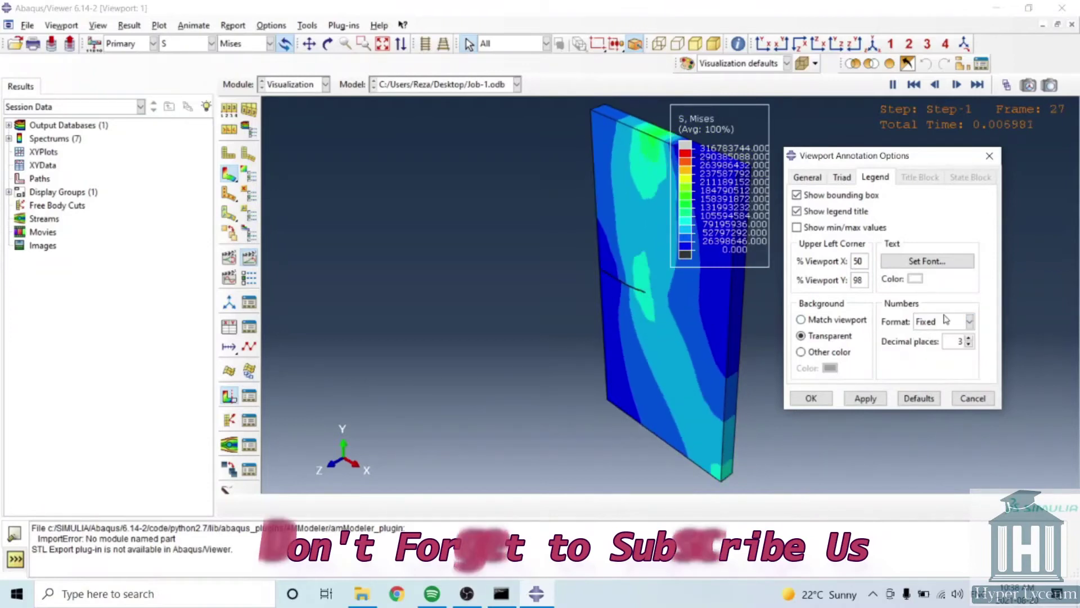
Step: Set the legend font to Algerian, size 10, bold italic, and confirm the annotation options
{"action": "left_click", "coordinate": [930, 263]}
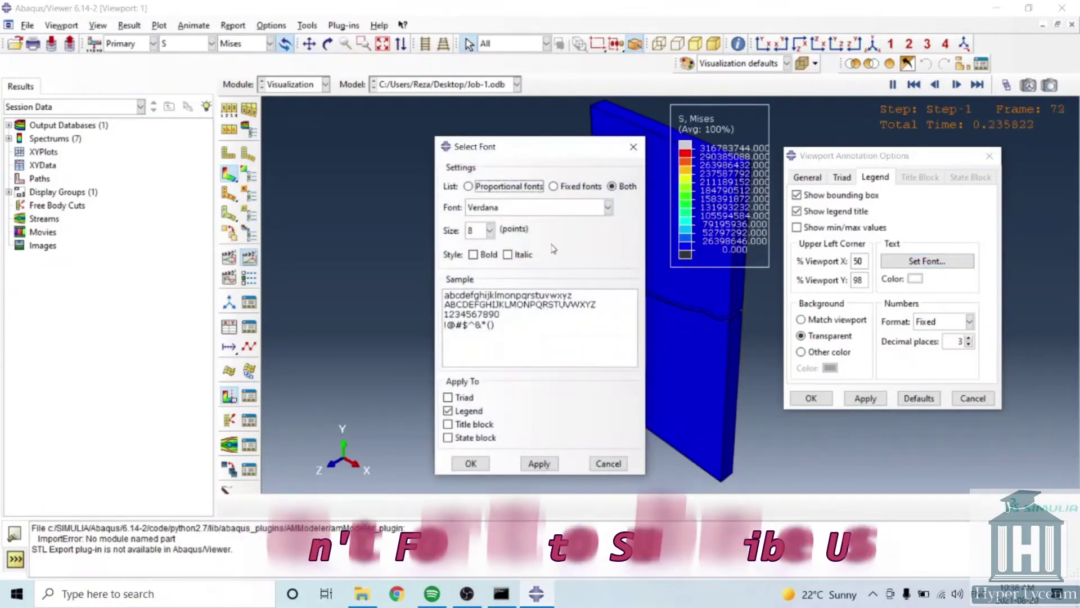
{"action": "left_click", "coordinate": [489, 230]}
{"action": "left_click", "coordinate": [475, 261]}
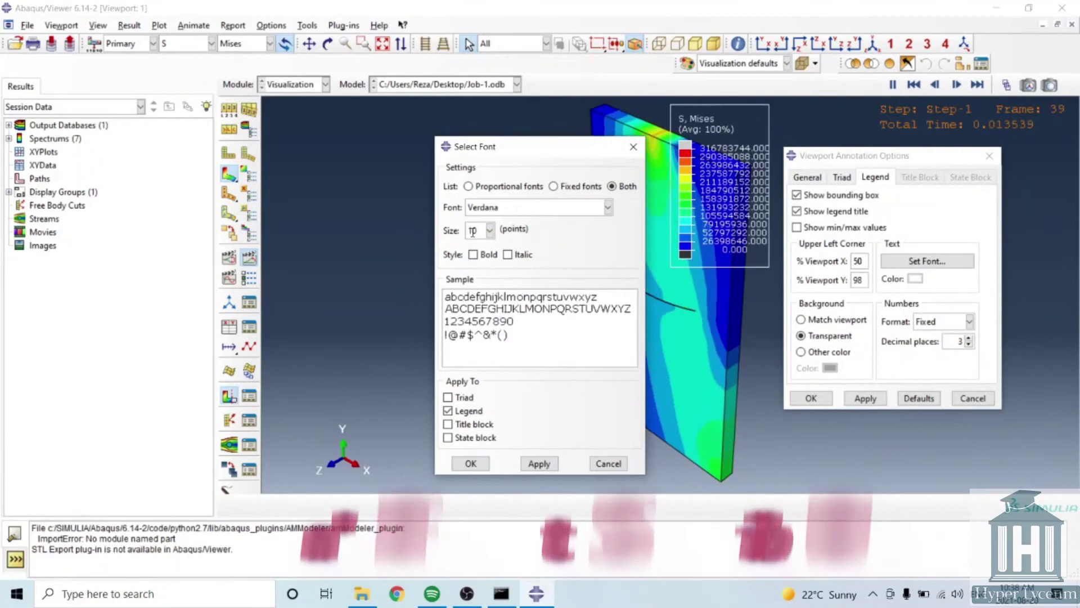
{"action": "left_click", "coordinate": [474, 254]}
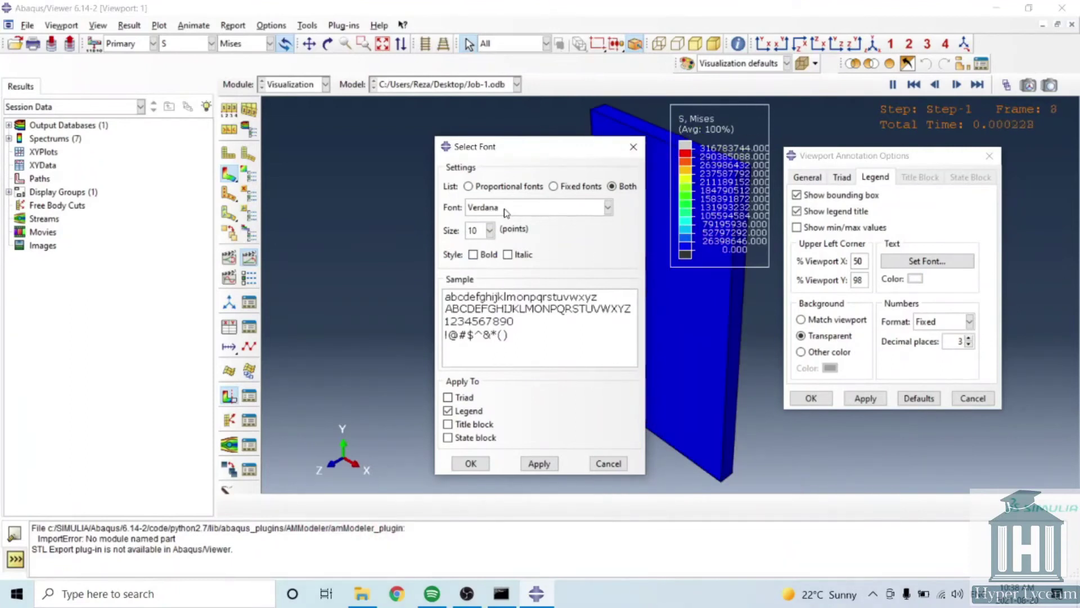
{"action": "left_click", "coordinate": [508, 254]}
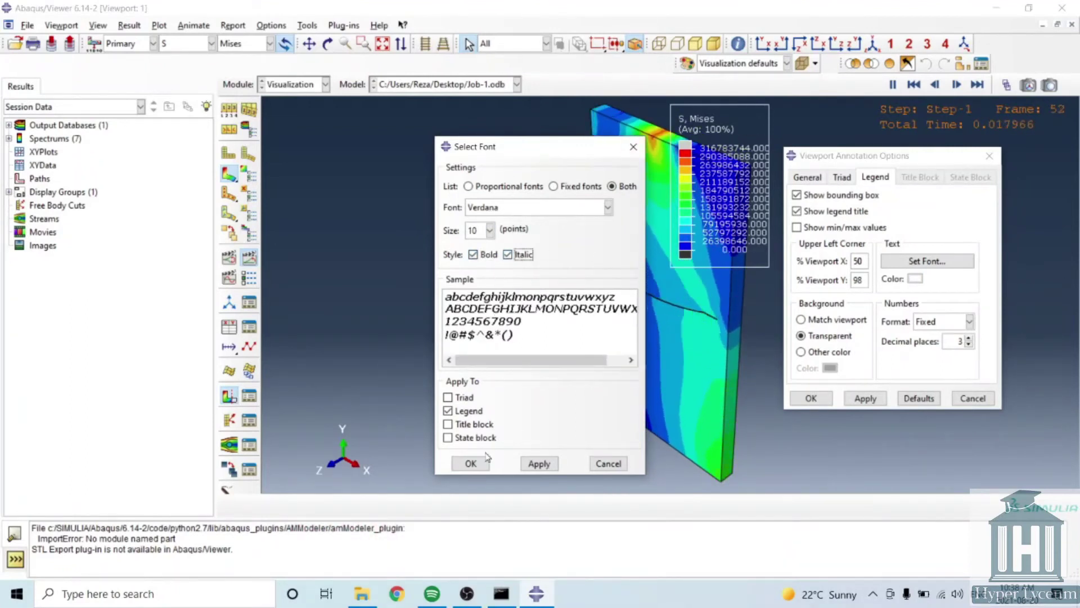
{"action": "left_click", "coordinate": [564, 214]}
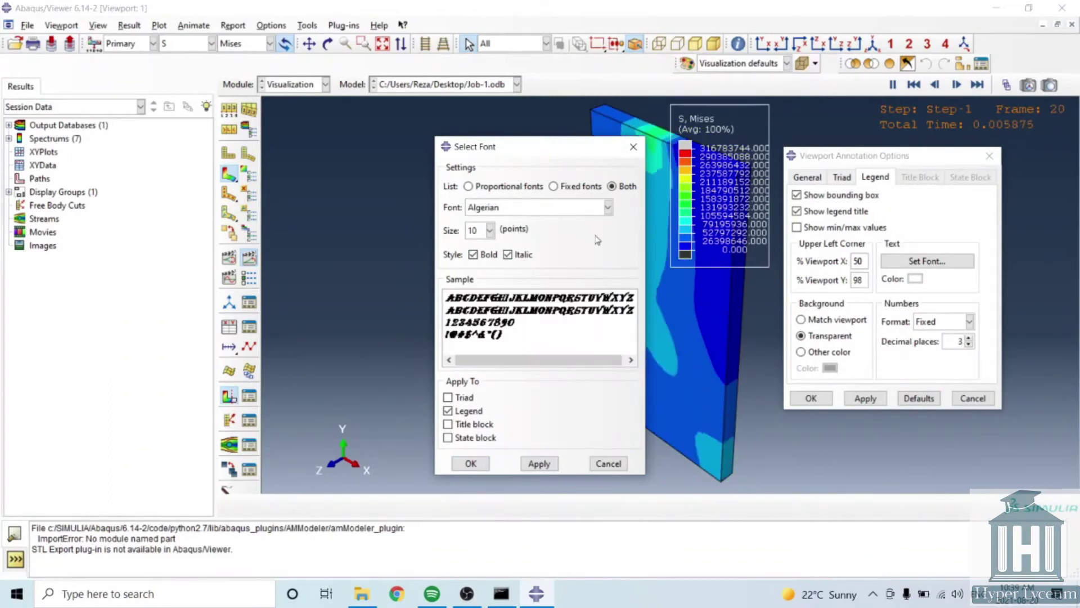
{"action": "left_click", "coordinate": [539, 463]}
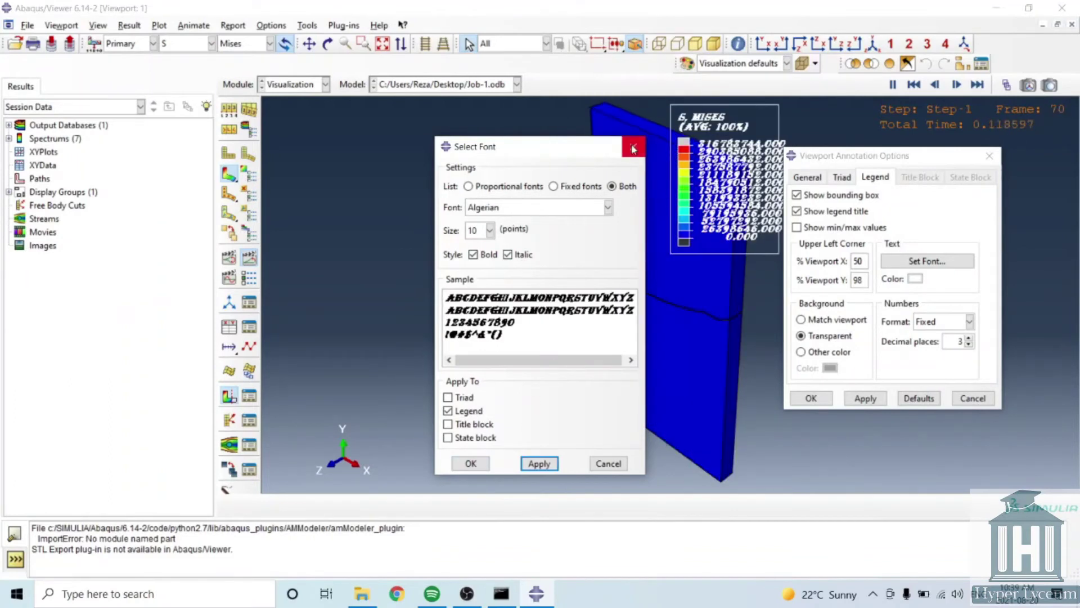
{"action": "left_click", "coordinate": [471, 463]}
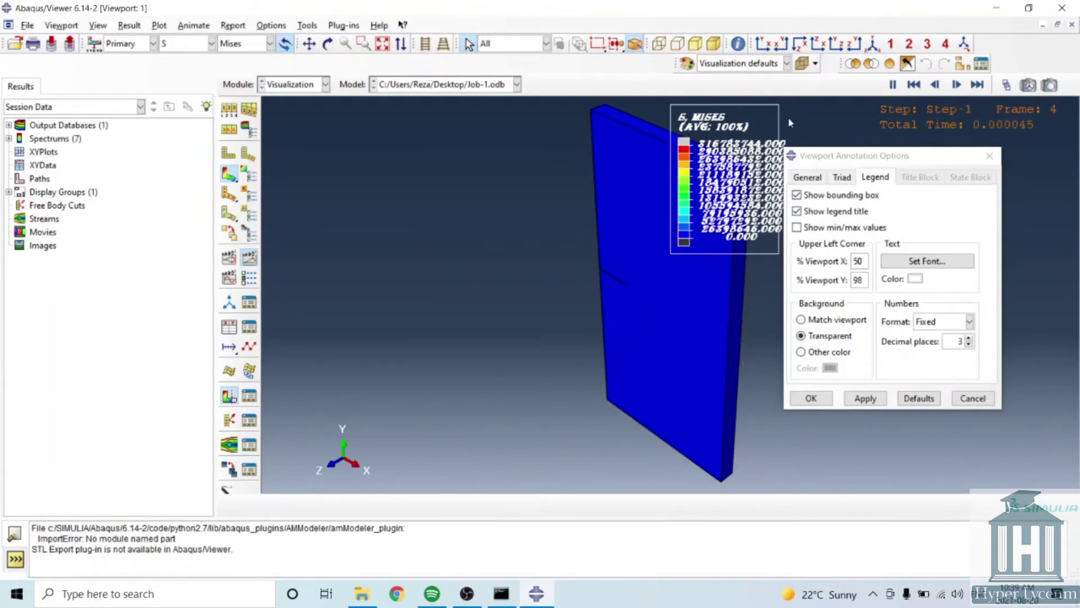
{"action": "left_click", "coordinate": [811, 398]}
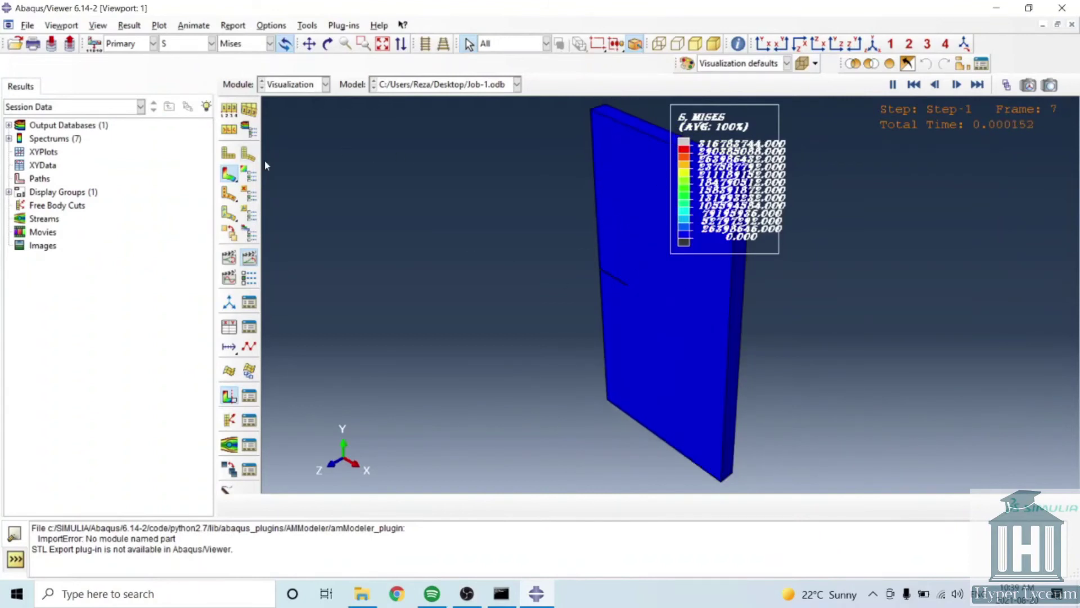
Step: Show max and min location boxes on the plate in the contour Limits settings
{"action": "left_click", "coordinate": [249, 177]}
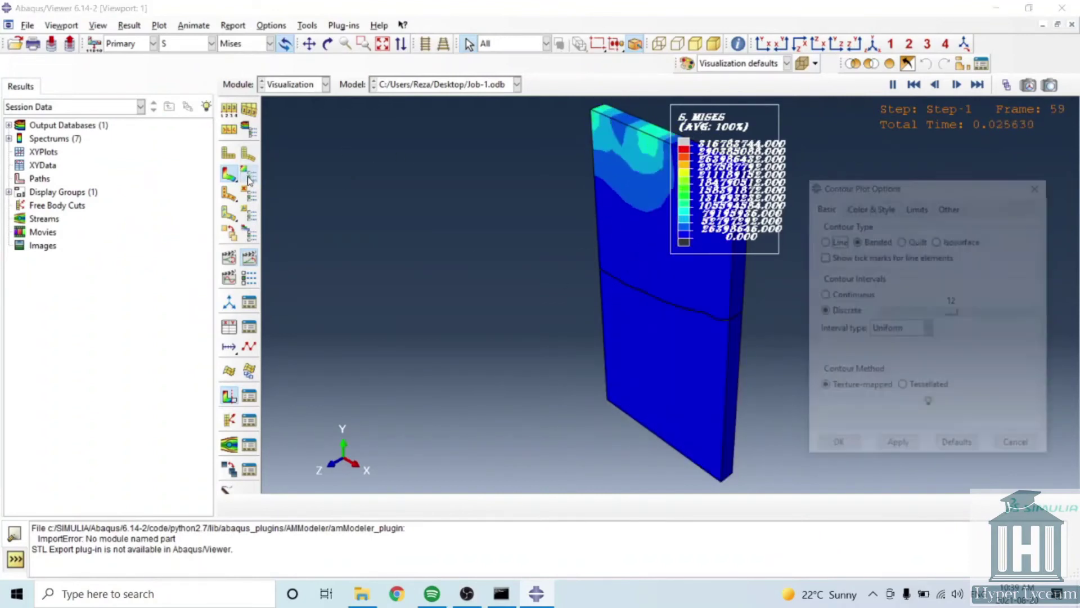
{"action": "left_click_drag", "start_coordinate": [958, 186], "coordinate": [445, 177]}
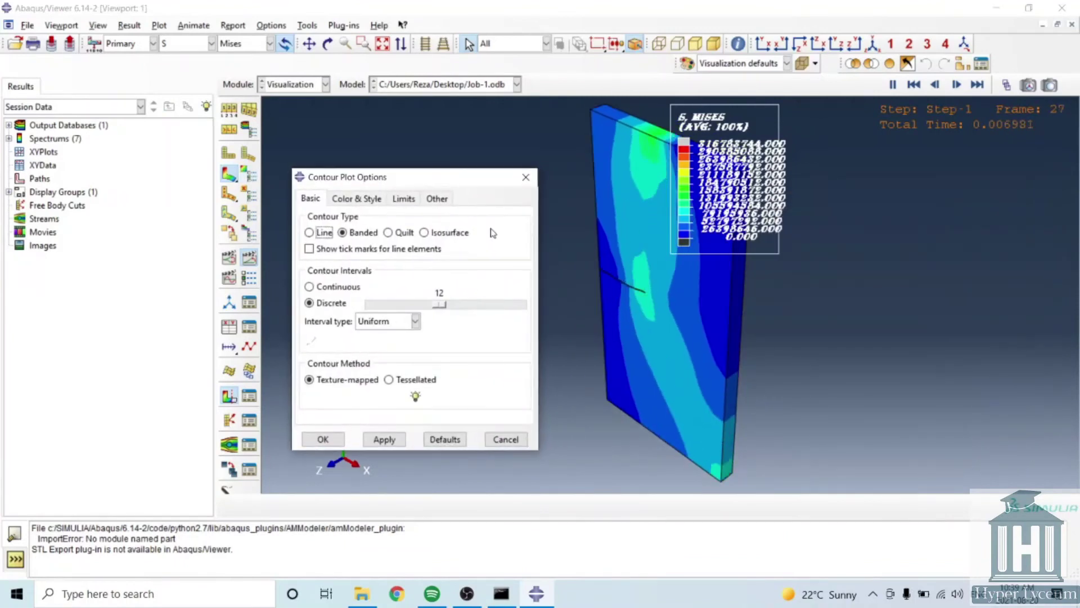
{"action": "left_click", "coordinate": [409, 202]}
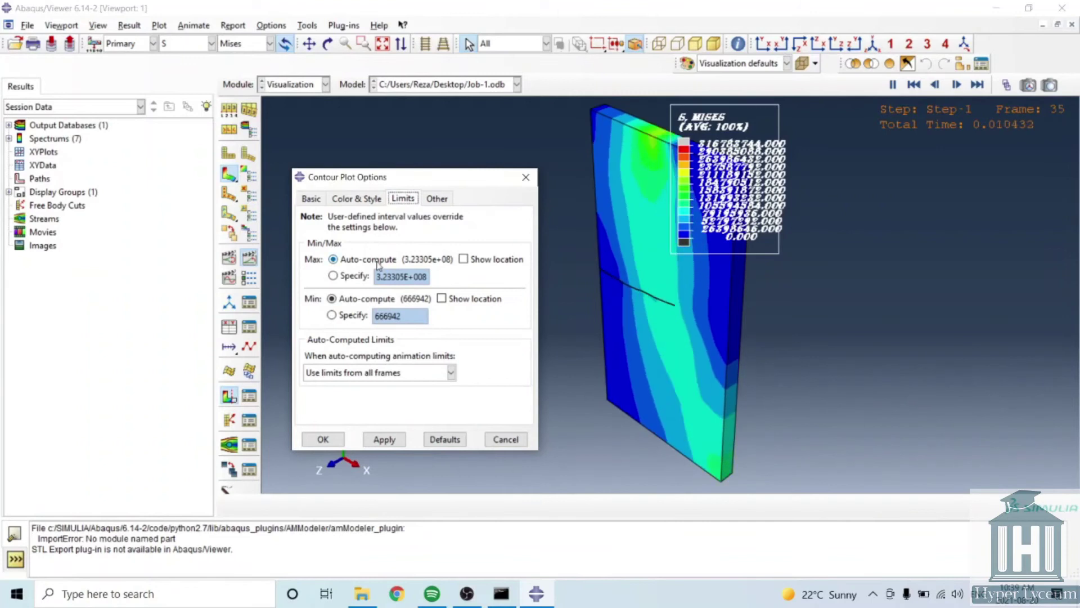
{"action": "left_click", "coordinate": [464, 259]}
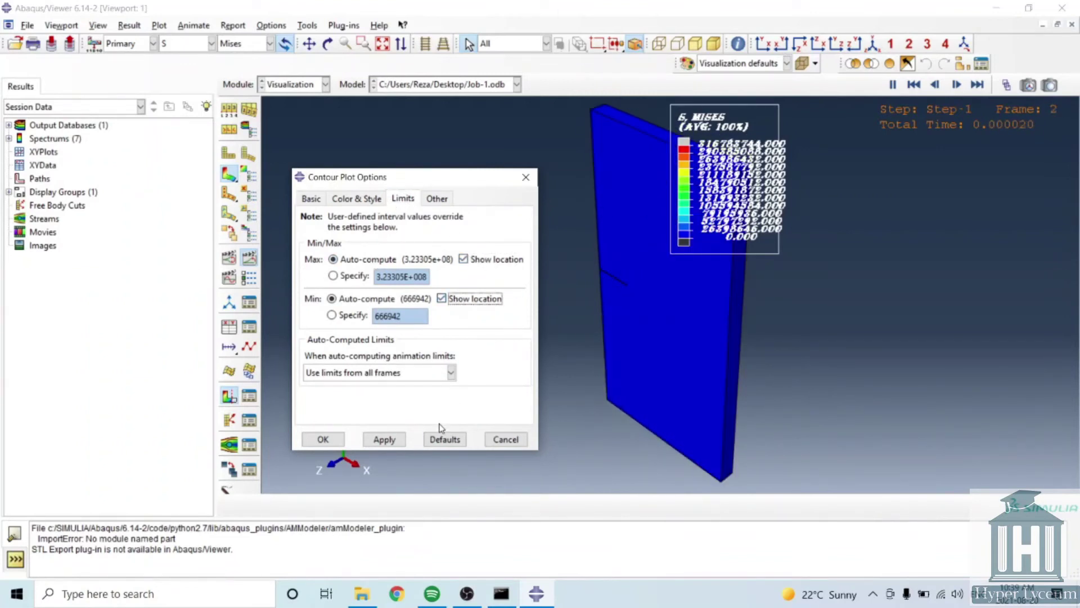
{"action": "left_click", "coordinate": [385, 440]}
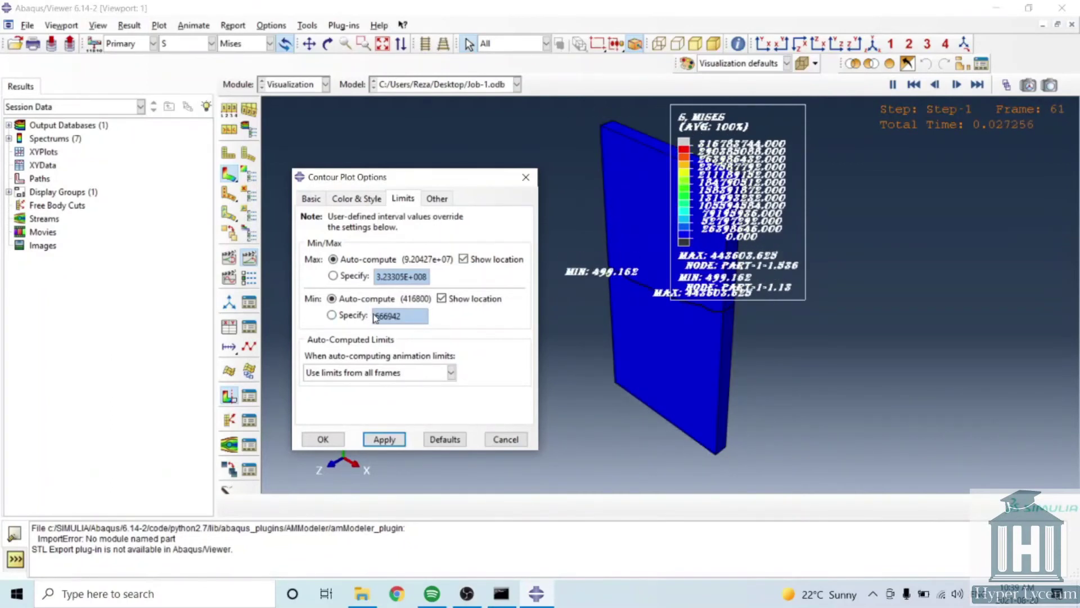
Step: Stop the animation at frame 30 and set the contour minimum to a specified 60e6
{"action": "left_click", "coordinate": [1006, 85]}
{"action": "left_click", "coordinate": [570, 435]}
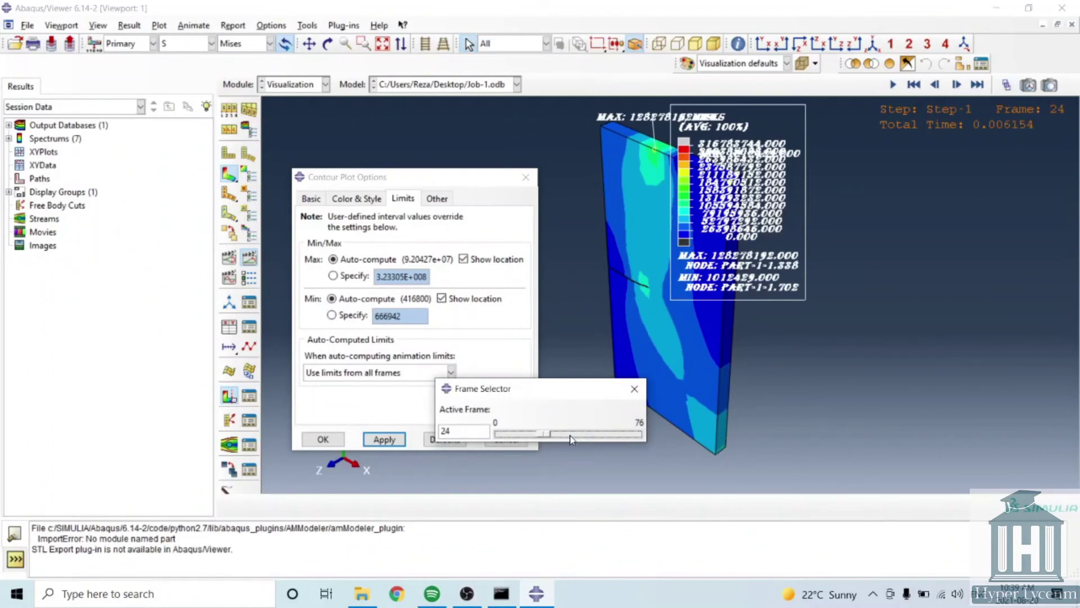
{"action": "left_click_drag", "start_coordinate": [539, 437], "coordinate": [550, 442]}
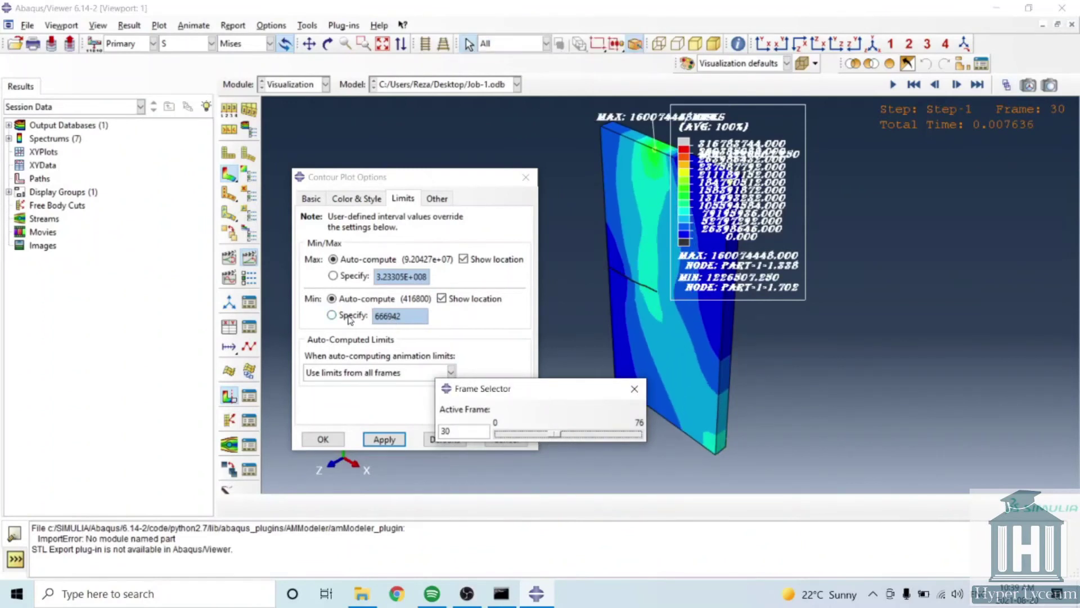
{"action": "left_click", "coordinate": [393, 318]}
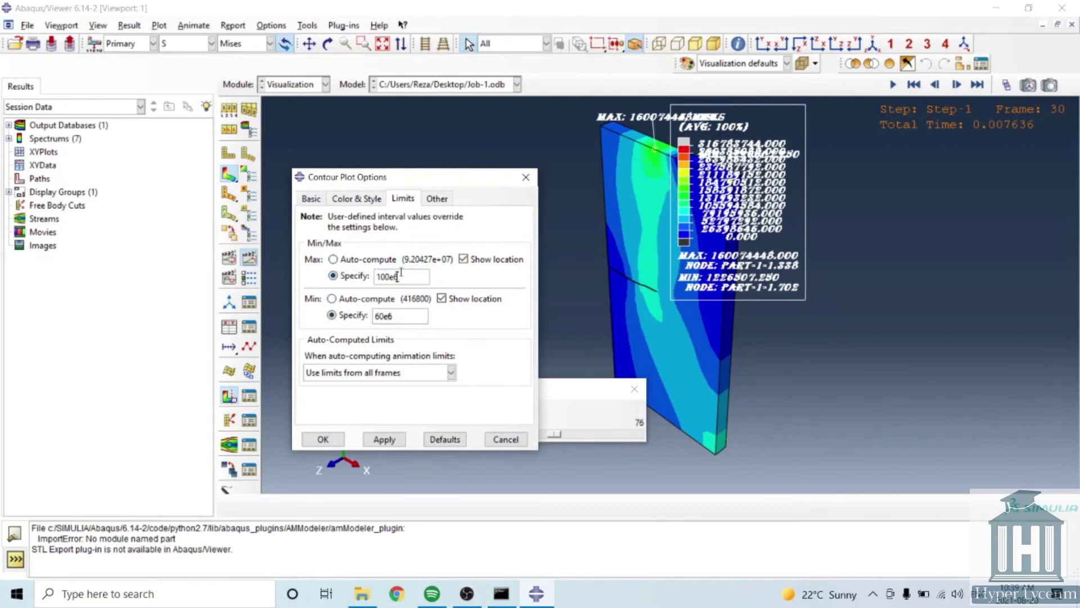
Step: Apply the 60e6–100e6 contour limits and inspect the plate's gray and black regions
{"action": "left_click", "coordinate": [384, 439]}
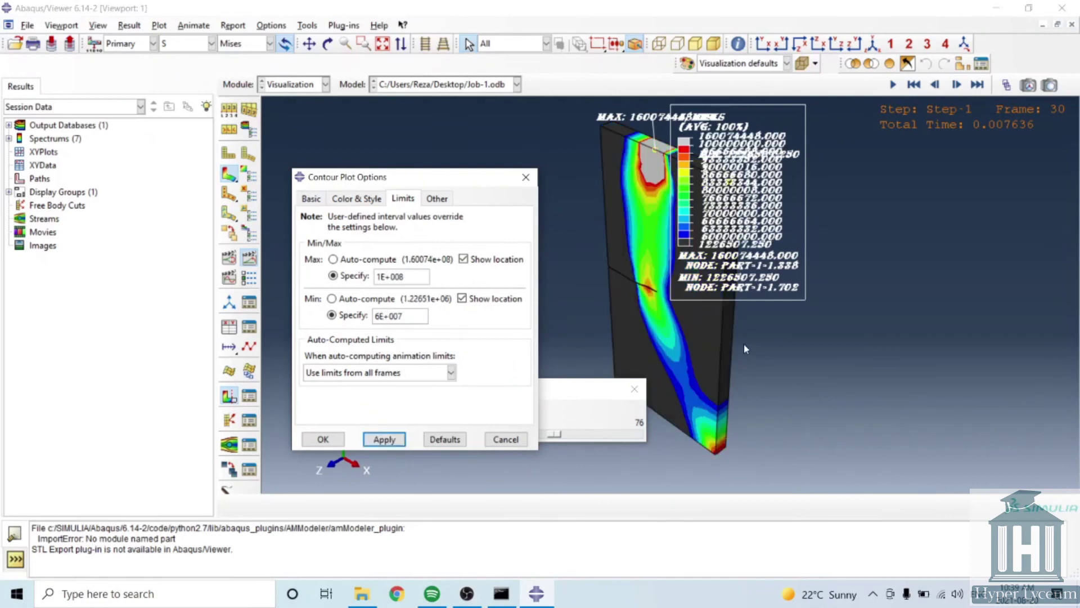
{"action": "left_click_drag", "start_coordinate": [744, 344], "coordinate": [609, 268], "text": "ctrl+alt"}
{"action": "scroll", "coordinate": [605, 265], "scroll_direction": "down", "scroll_amount": 3}
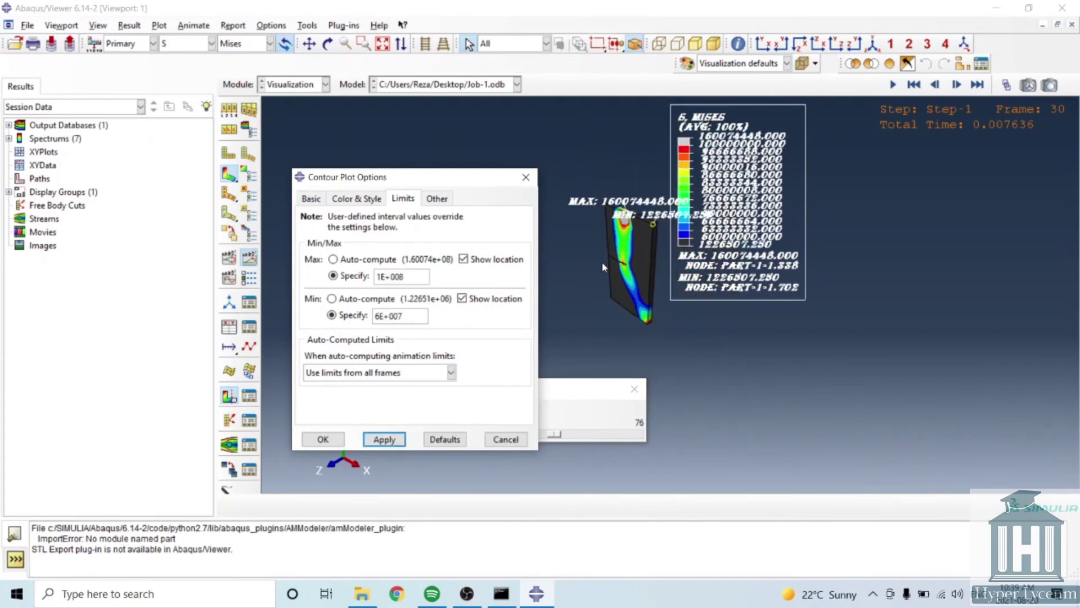
{"action": "scroll", "coordinate": [683, 236], "scroll_direction": "up", "scroll_amount": 4}
{"action": "left_click_drag", "start_coordinate": [503, 177], "coordinate": [366, 213]}
{"action": "left_click_drag", "start_coordinate": [626, 253], "coordinate": [569, 244], "text": "ctrl+alt"}
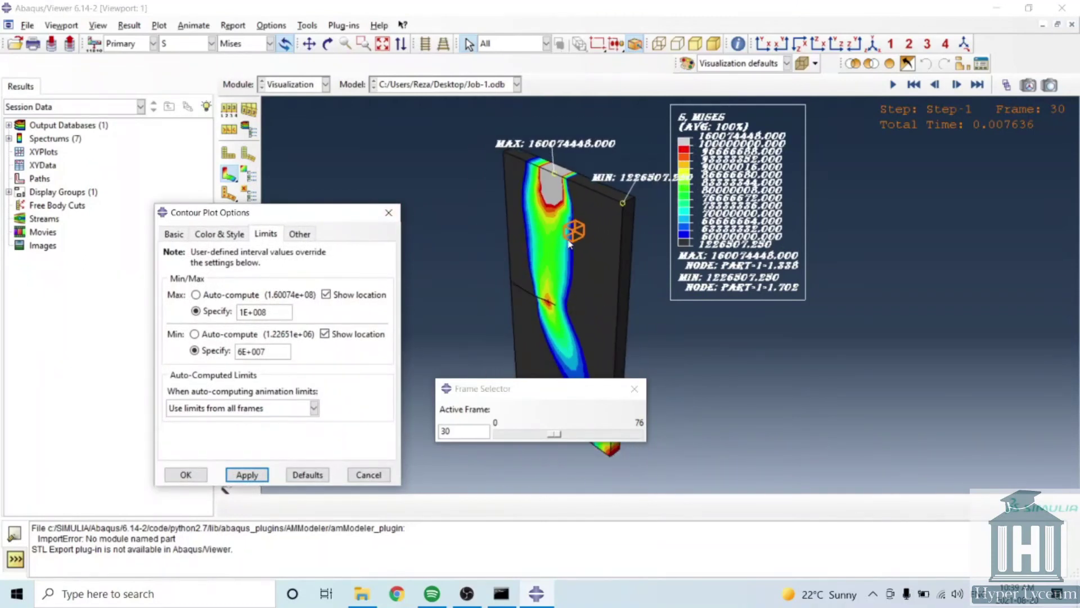
{"action": "left_click_drag", "start_coordinate": [587, 383], "coordinate": [927, 408]}
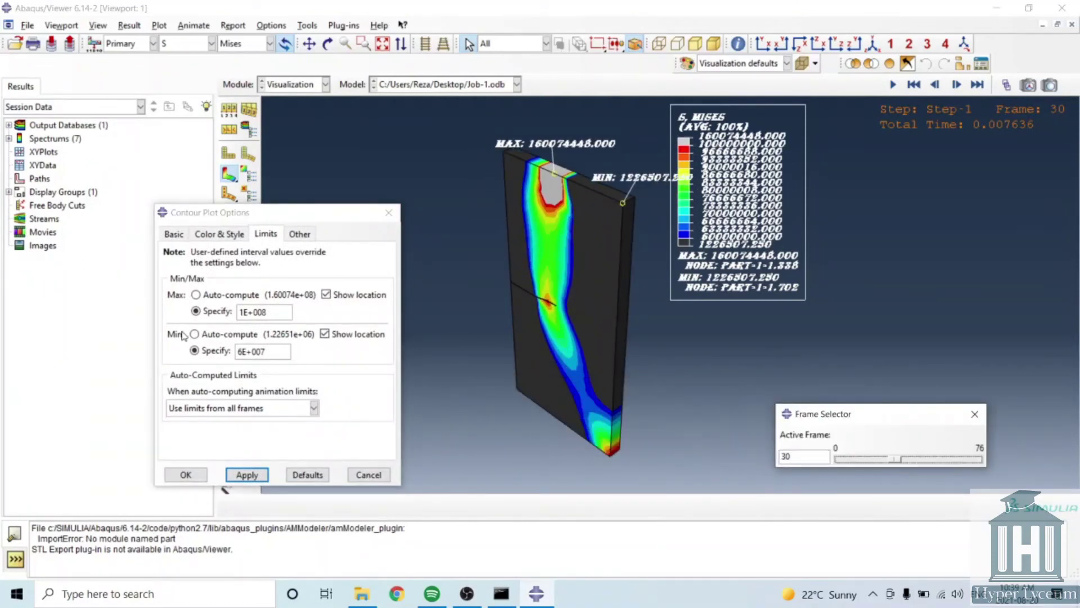